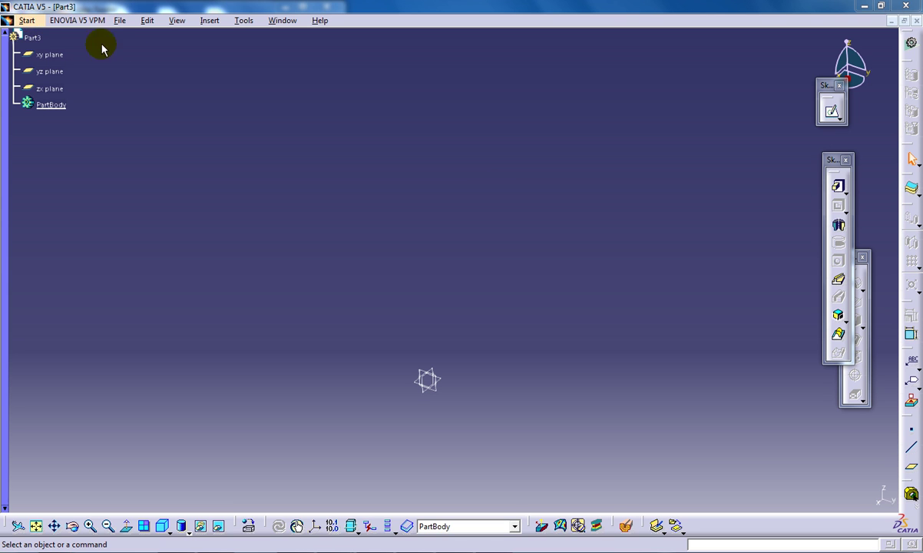
In Wireframe and Surface Design, sketch a rectangle on the xy plane centred on the origin
left_click(38, 25)
mouse_move(63, 50)
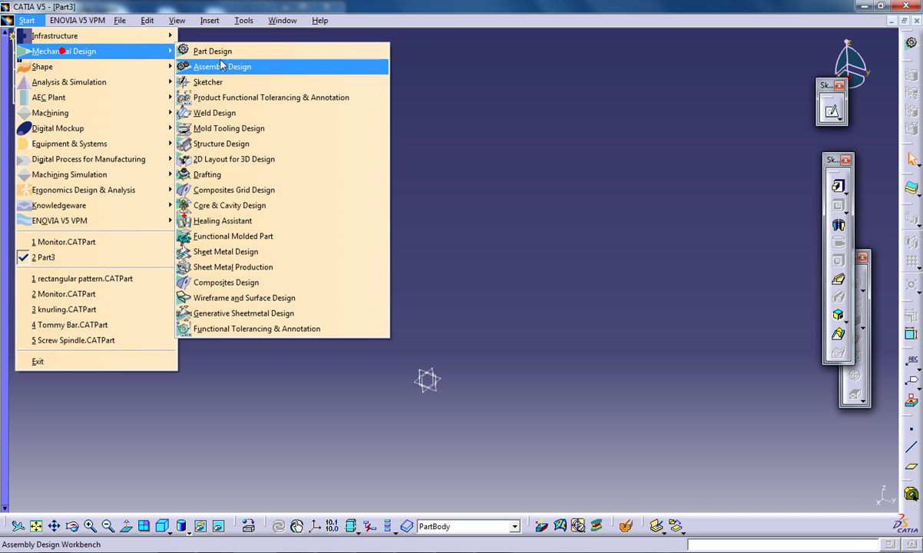
left_click(269, 299)
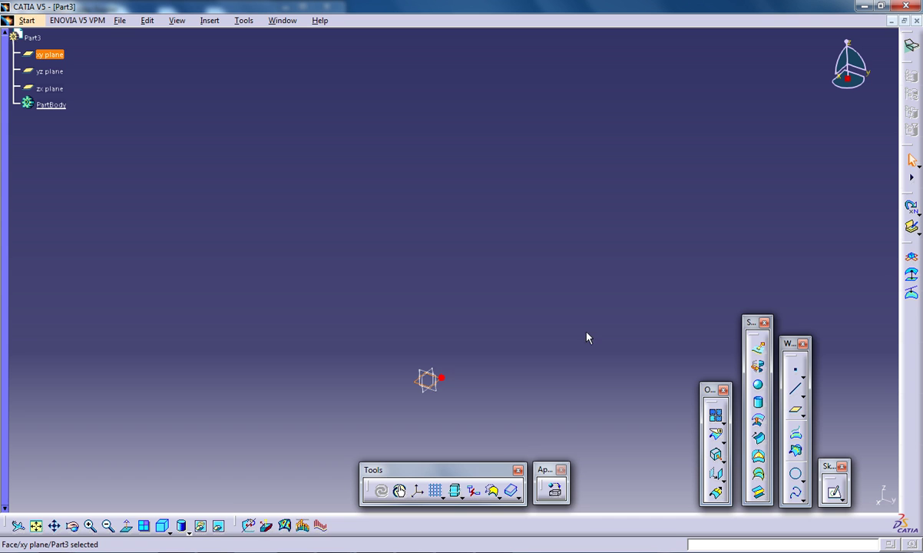
left_click(834, 492)
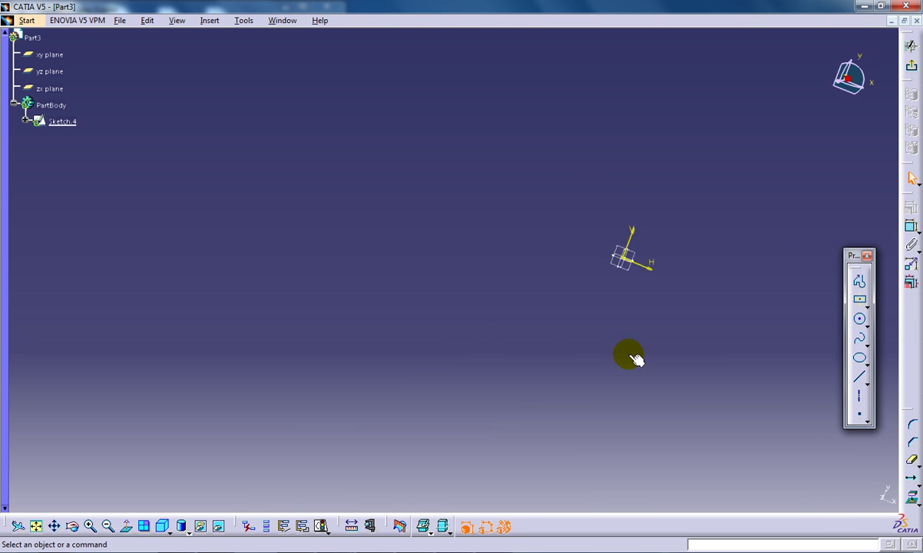
middle_click_drag(615, 245, 500, 274)
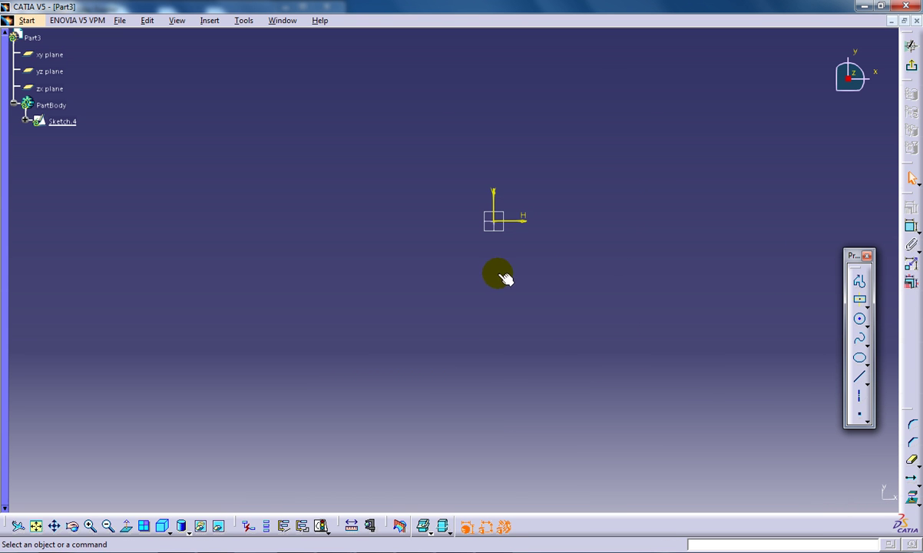
left_click(859, 296)
left_click(516, 209)
left_click(665, 130)
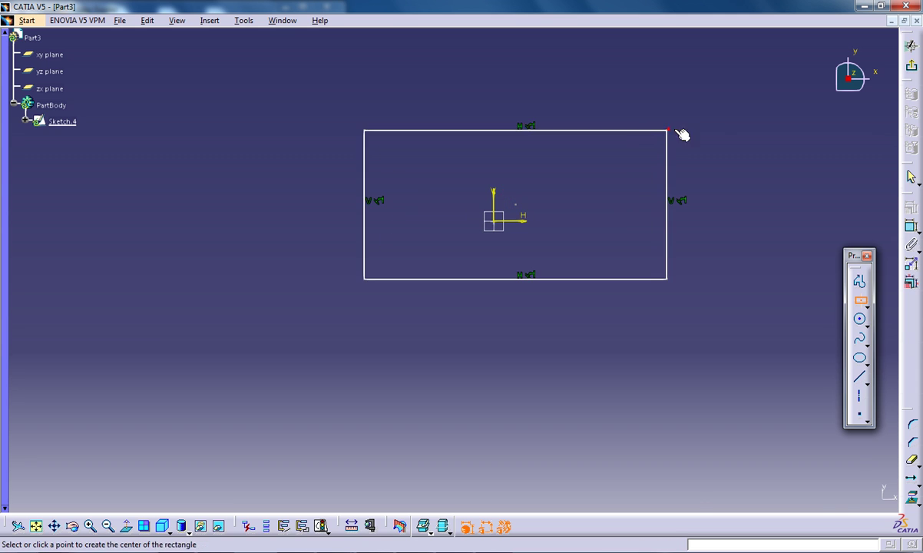
Exit the sketch and extrude the rectangle 50 mm into an open box surface
left_click(911, 45)
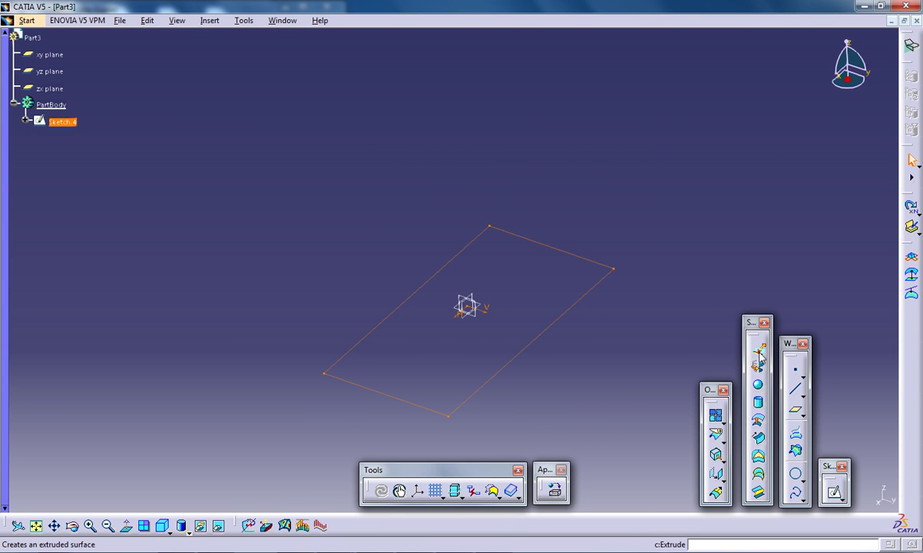
left_click(758, 347)
left_click(679, 288)
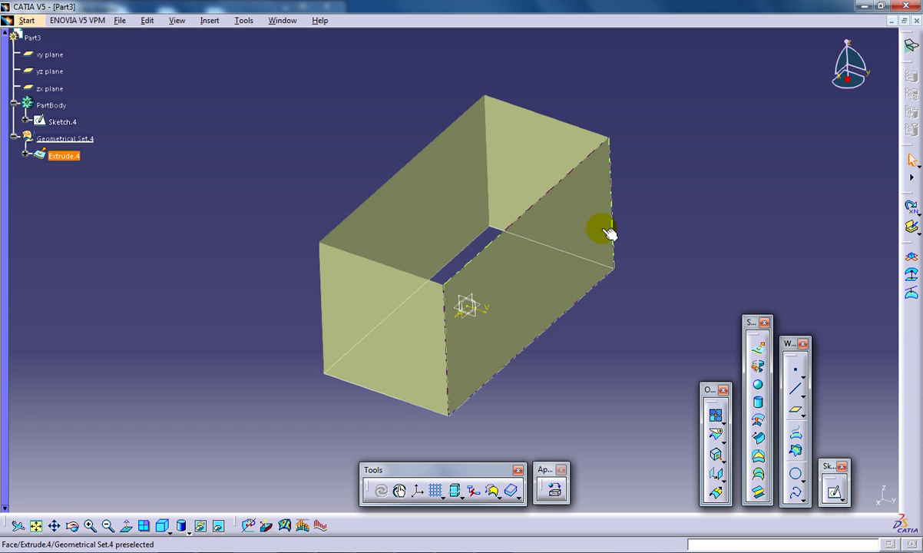
left_click(329, 154)
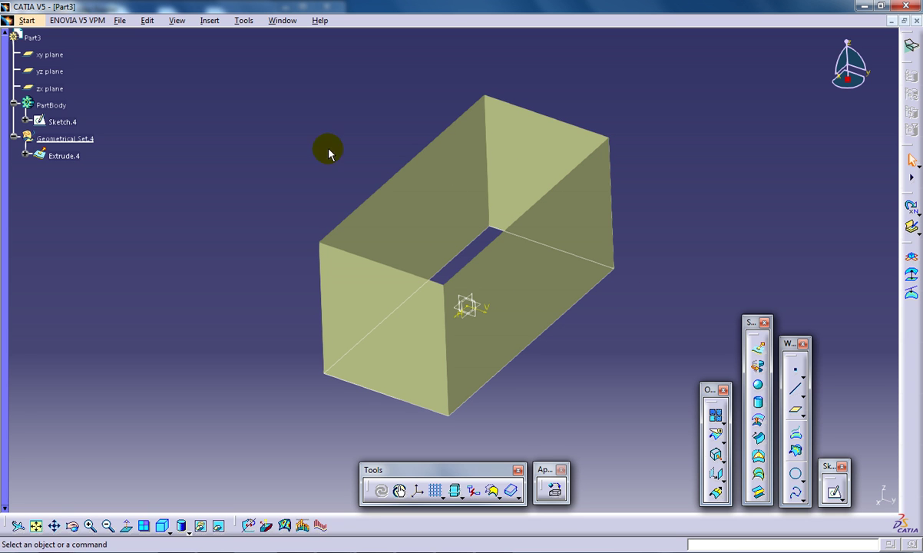
Switch to the Part Design workbench and browse the Insert menu without choosing anything
left_click(36, 28)
left_click(55, 46)
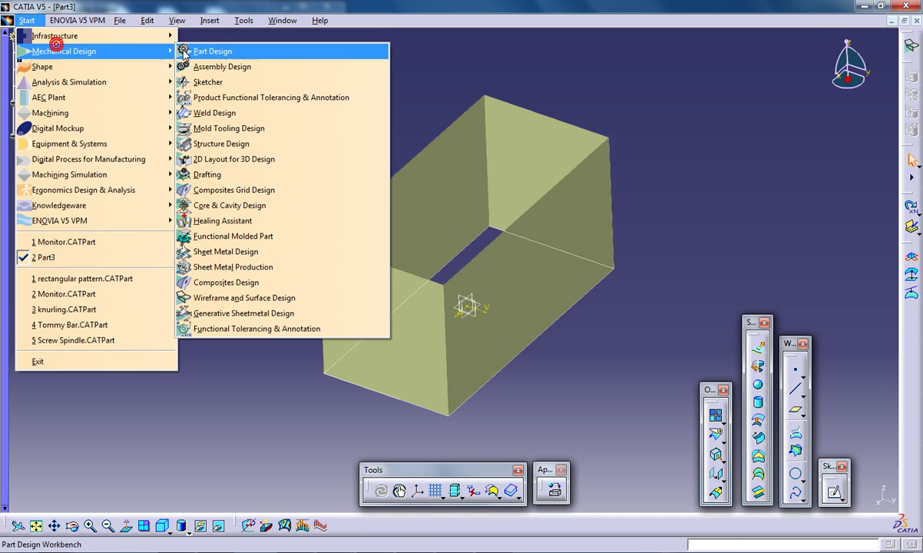
left_click(211, 51)
left_click(210, 20)
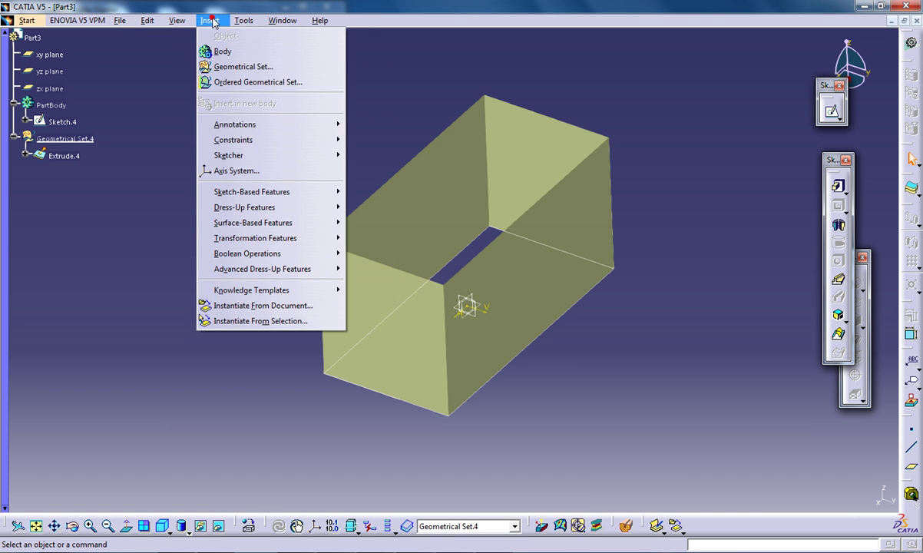
mouse_move(253, 223)
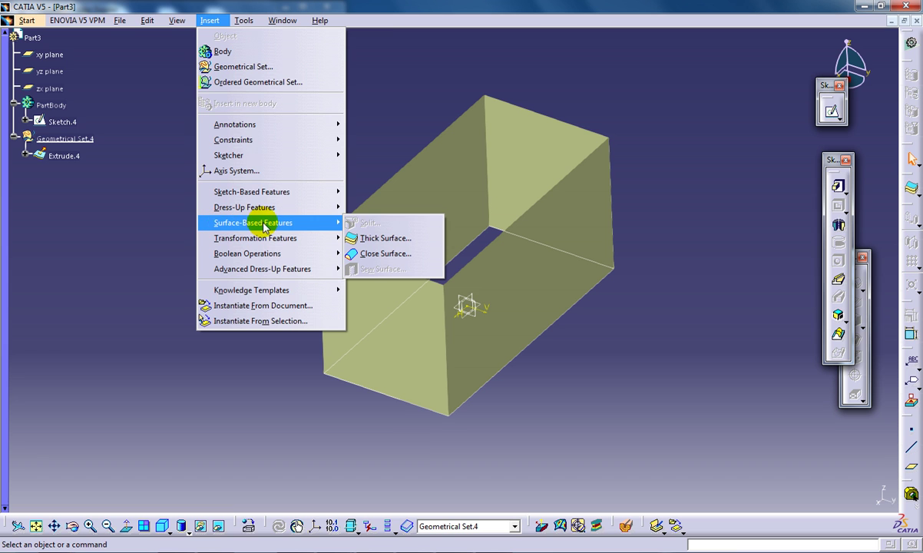
left_click(371, 134)
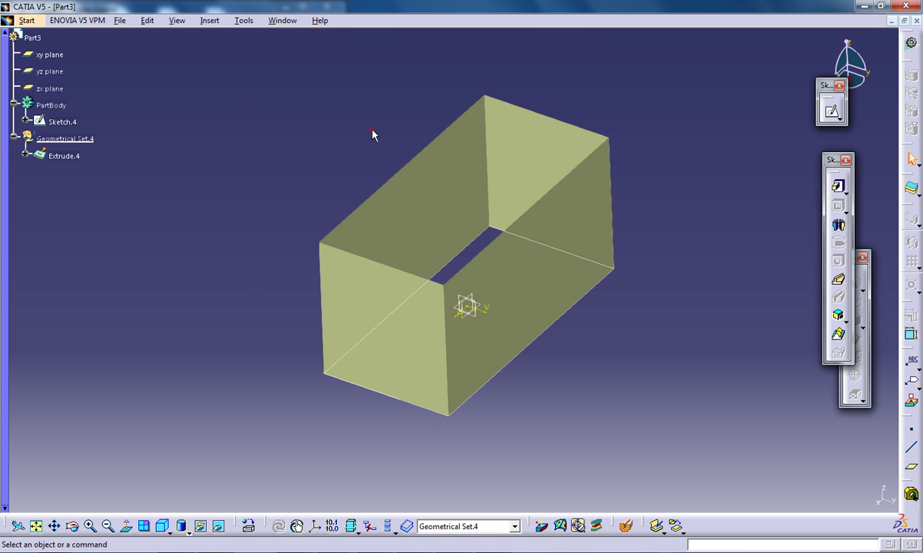
Define PartBody as the in-work object and start a Thick Surface feature
right_click(46, 105)
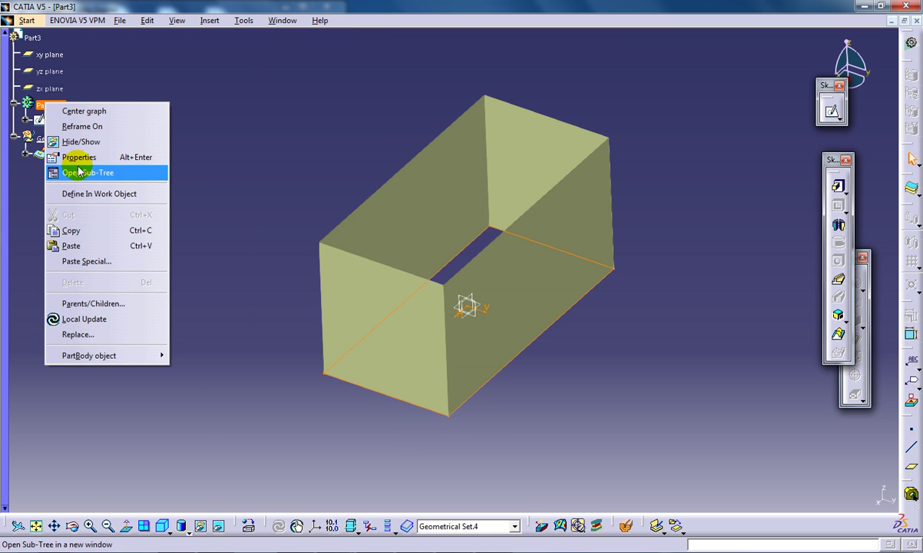
left_click(91, 194)
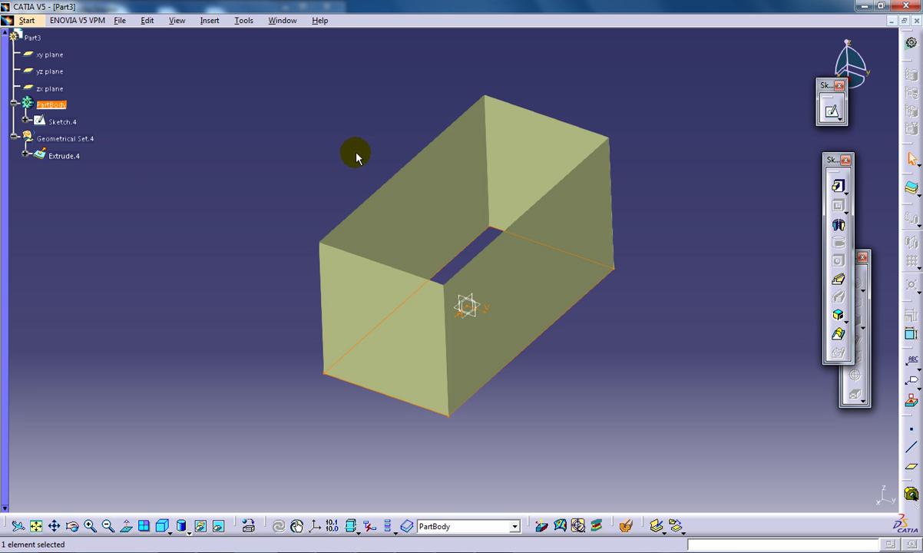
left_click(209, 21)
mouse_move(253, 223)
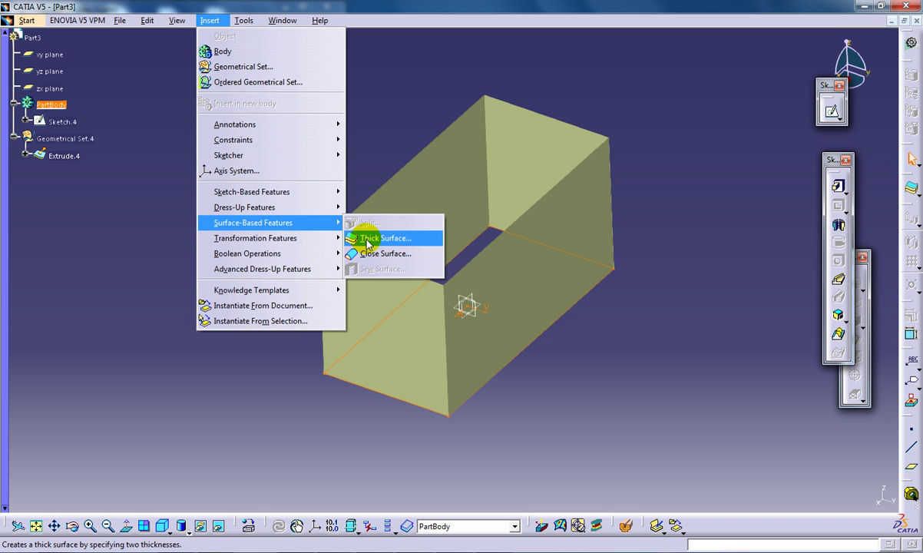
left_click(379, 245)
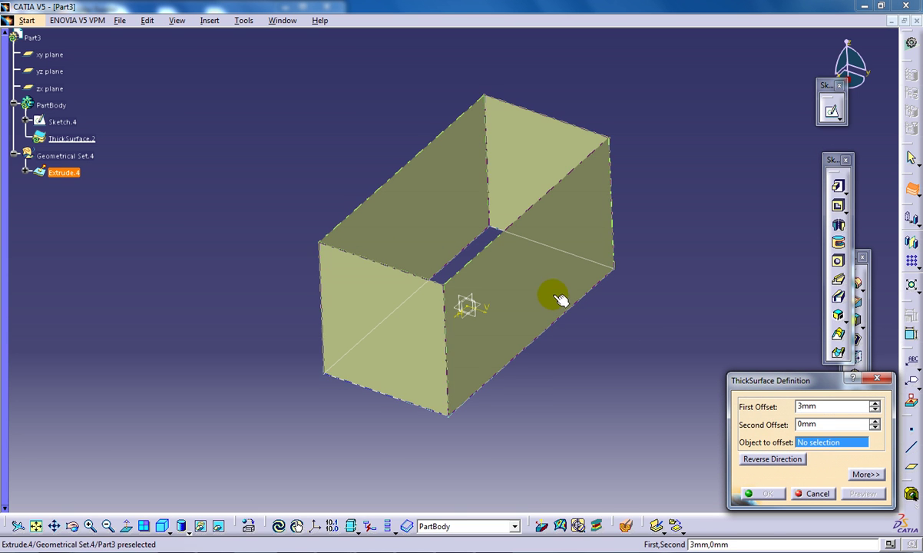
Thicken Extrude.4 with a 5 mm first offset and 2 mm second offset, previewing first
left_click(518, 269)
mouse_move(507, 282)
middle_mouse_down()
mouse_move(460, 248)
mouse_move(523, 243)
mouse_move(562, 298)
middle_mouse_up()
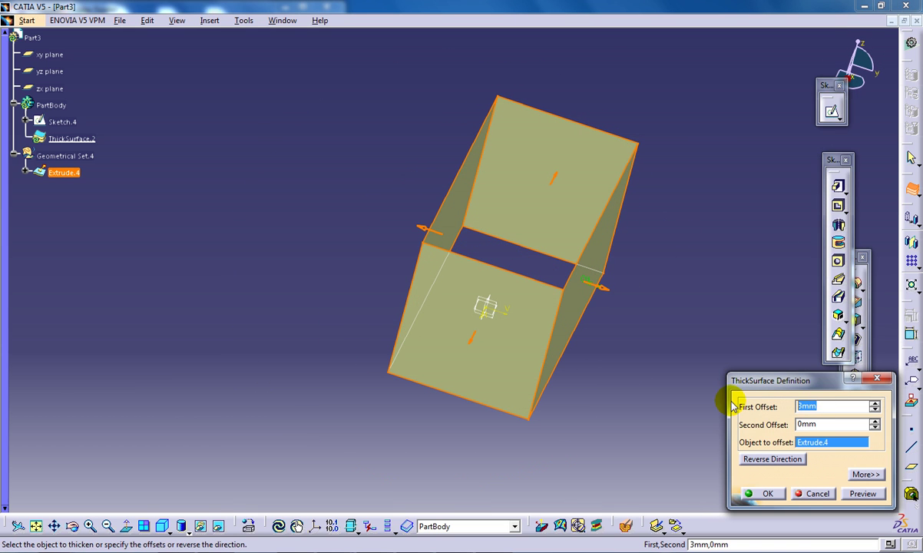
left_click(860, 495)
mouse_move(589, 319)
middle_mouse_down()
mouse_move(548, 234)
mouse_move(492, 261)
middle_mouse_up()
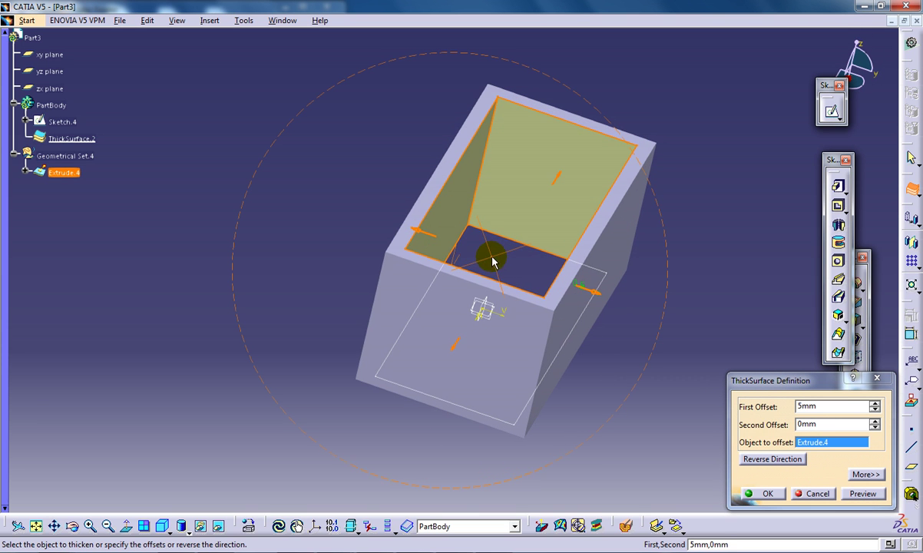
double_click(816, 425)
type("2")
left_click(862, 494)
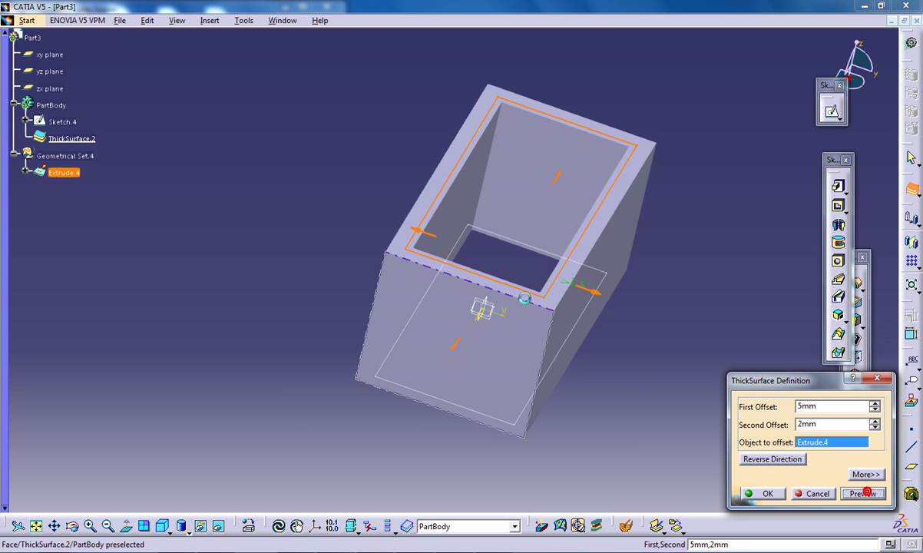
middle_click_drag(430, 204, 434, 244)
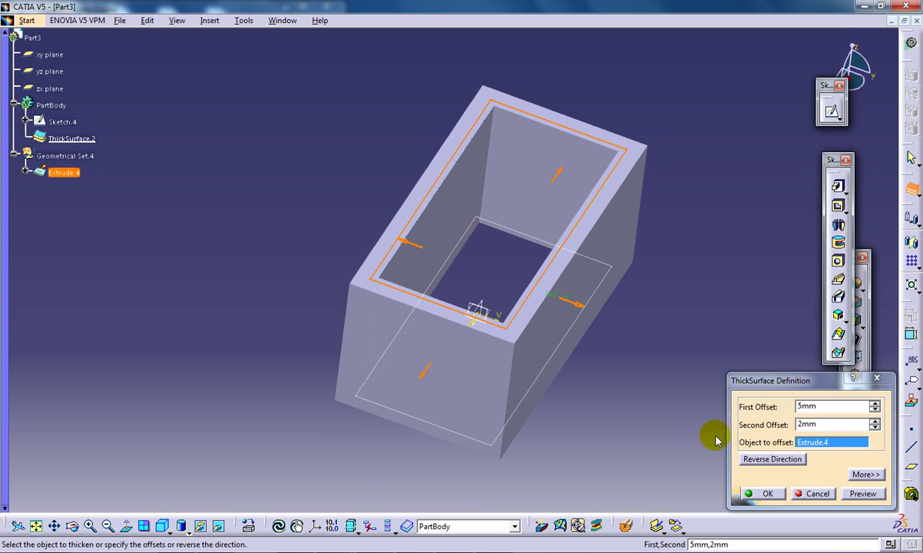
left_click(770, 496)
Inspect the finished box, select ThickSurface.2 and minimize the Part3 window
mouse_move(573, 387)
middle_mouse_down()
mouse_move(499, 351)
mouse_move(536, 385)
mouse_move(525, 301)
mouse_move(535, 323)
middle_mouse_up()
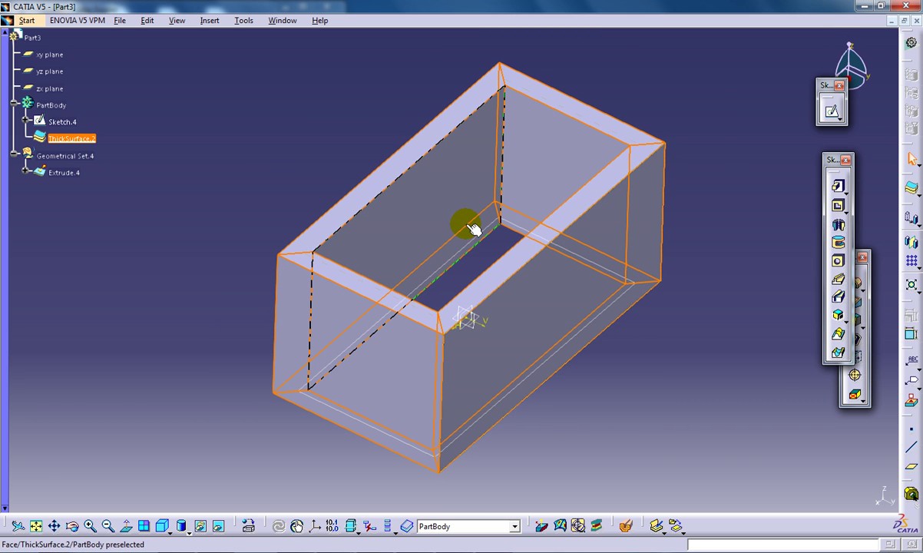
mouse_move(464, 227)
middle_mouse_down()
mouse_move(492, 278)
mouse_move(461, 309)
mouse_move(474, 319)
mouse_move(495, 295)
mouse_move(479, 283)
middle_mouse_up()
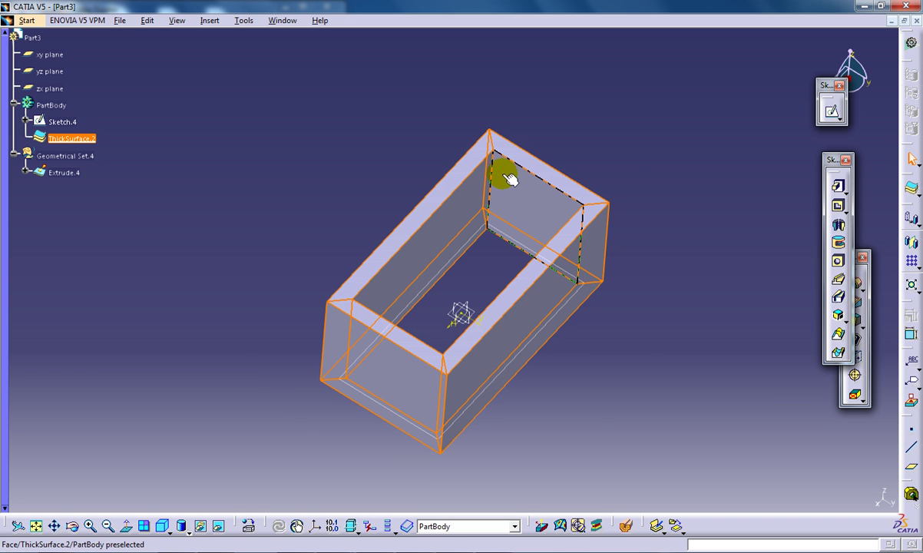
mouse_move(509, 178)
middle_mouse_down()
mouse_move(465, 241)
mouse_move(458, 275)
middle_mouse_up()
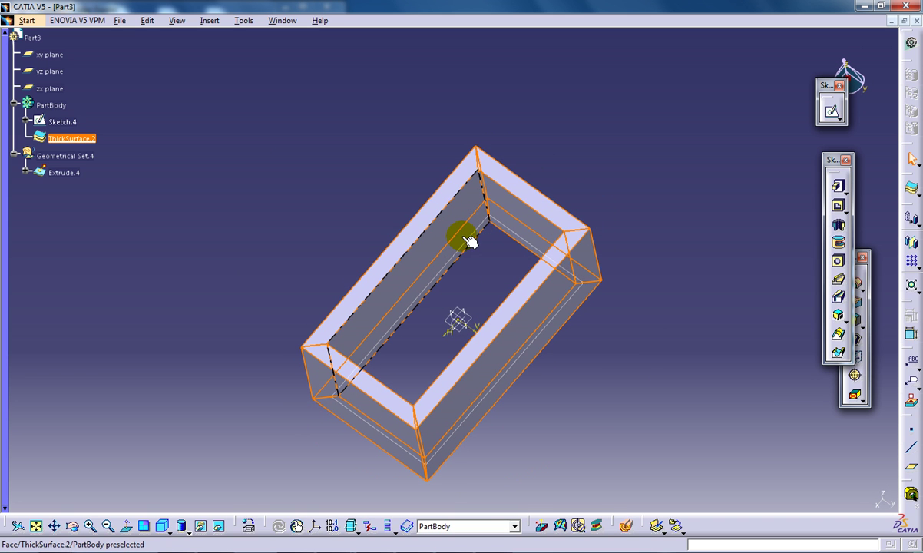
middle_click_drag(462, 237, 462, 234)
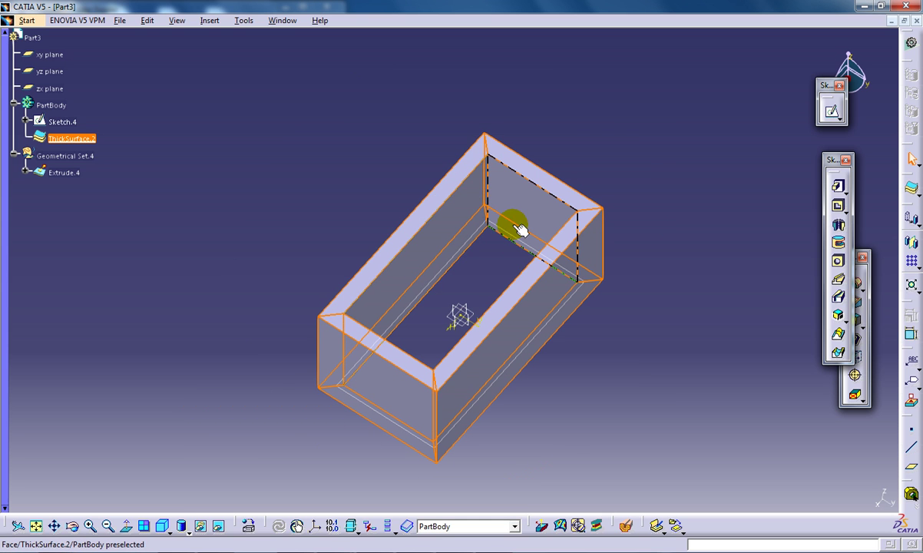
left_click(527, 161)
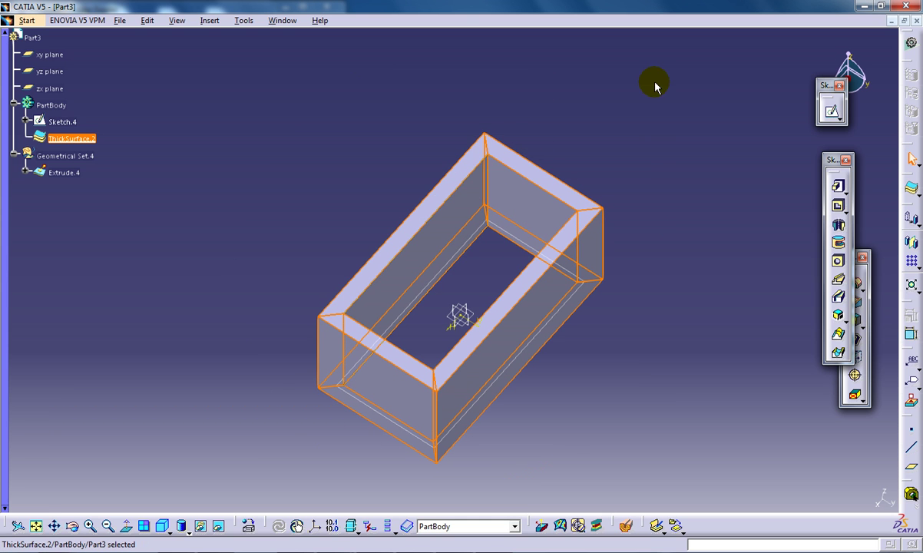
left_click(889, 20)
Restore the Monitor.CATPart window and adjust the view of the monitor model
left_click(71, 504)
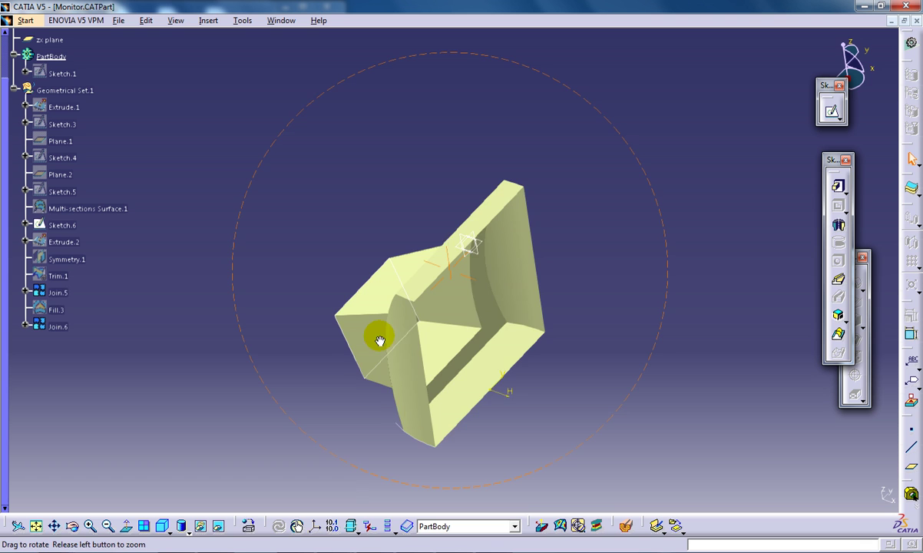
mouse_move(365, 272)
middle_mouse_down()
mouse_move(387, 335)
mouse_move(395, 291)
mouse_move(363, 265)
middle_mouse_up()
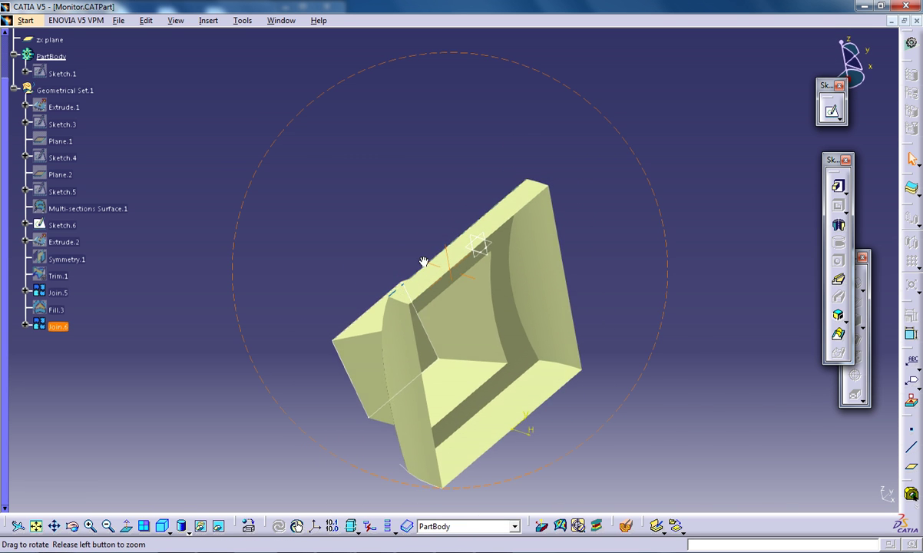
mouse_move(394, 268)
middle_mouse_down()
mouse_move(459, 265)
mouse_move(470, 237)
middle_mouse_up()
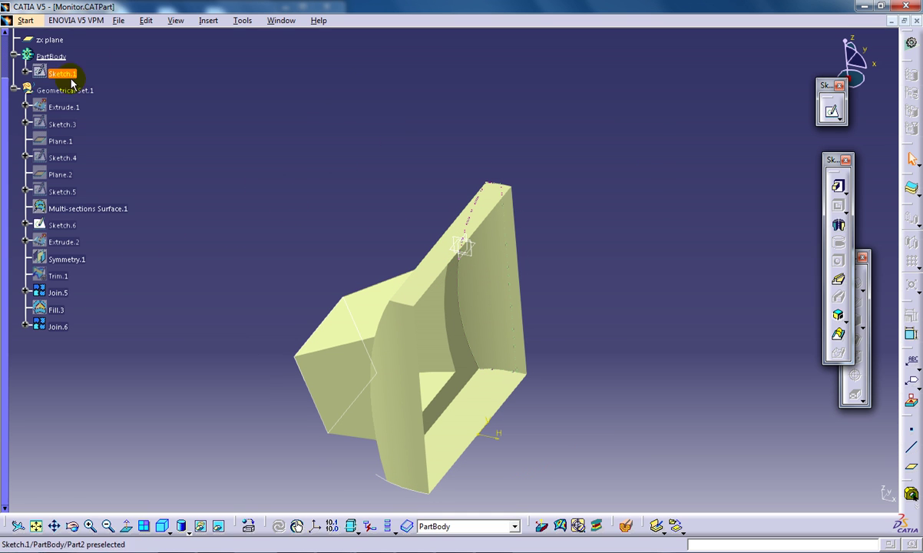
Switch to Part Design, cancel the New Part prompt, and select the Join.6 surface
left_click(27, 20)
mouse_move(63, 51)
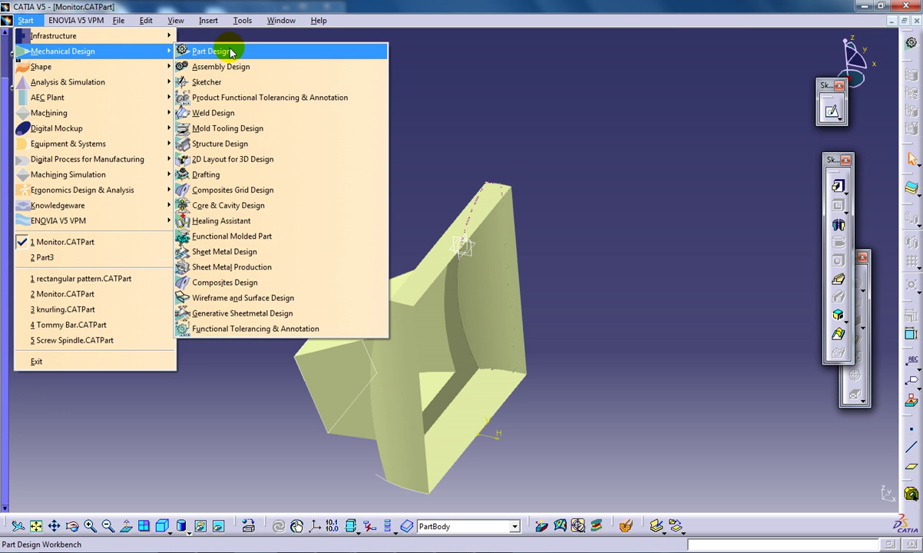
left_click(219, 51)
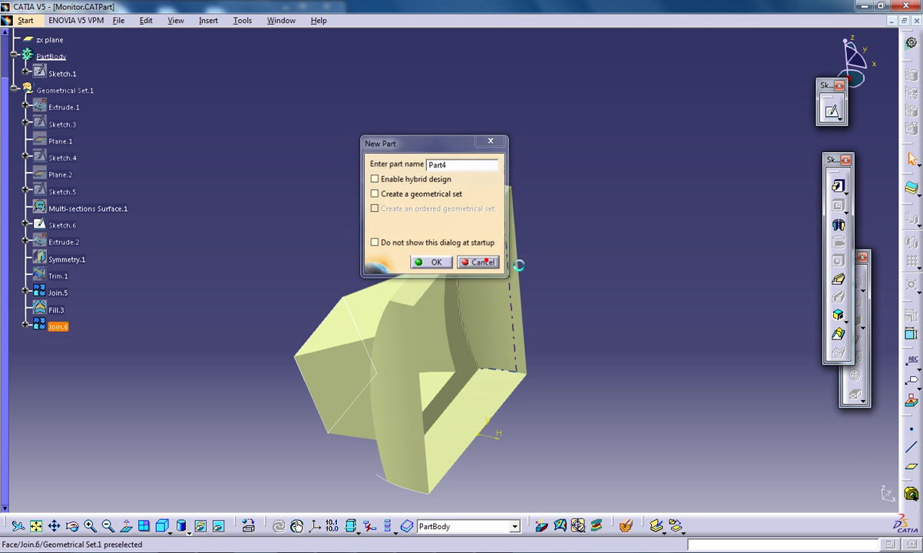
left_click(483, 262)
mouse_move(335, 194)
middle_mouse_down()
mouse_move(338, 212)
mouse_move(336, 192)
middle_mouse_up()
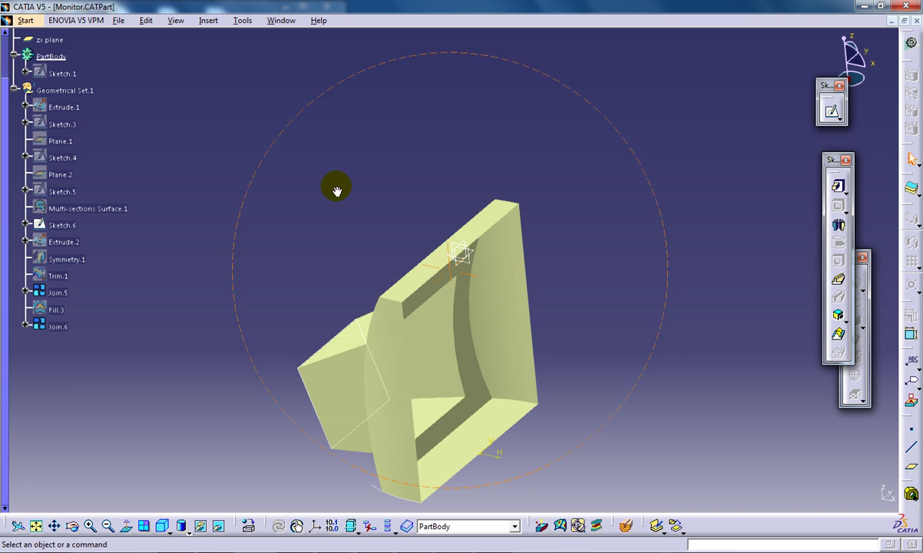
left_click(57, 327)
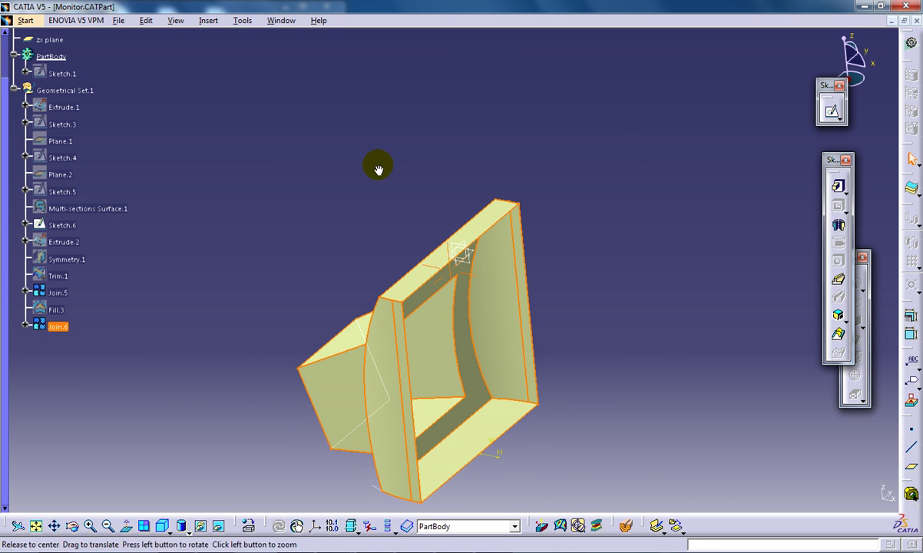
mouse_move(355, 154)
middle_mouse_down()
mouse_move(277, 167)
mouse_move(268, 208)
mouse_move(354, 207)
mouse_move(428, 174)
mouse_move(413, 208)
mouse_move(392, 212)
mouse_move(438, 230)
mouse_move(342, 231)
mouse_move(318, 245)
middle_mouse_up()
mouse_move(423, 259)
middle_mouse_down()
mouse_move(431, 253)
mouse_move(392, 297)
middle_mouse_up()
mouse_move(443, 280)
middle_mouse_down()
mouse_move(450, 251)
mouse_move(517, 245)
middle_mouse_up()
Start a Thick Surface on Join.6 and flip its thickening direction
left_click(209, 21)
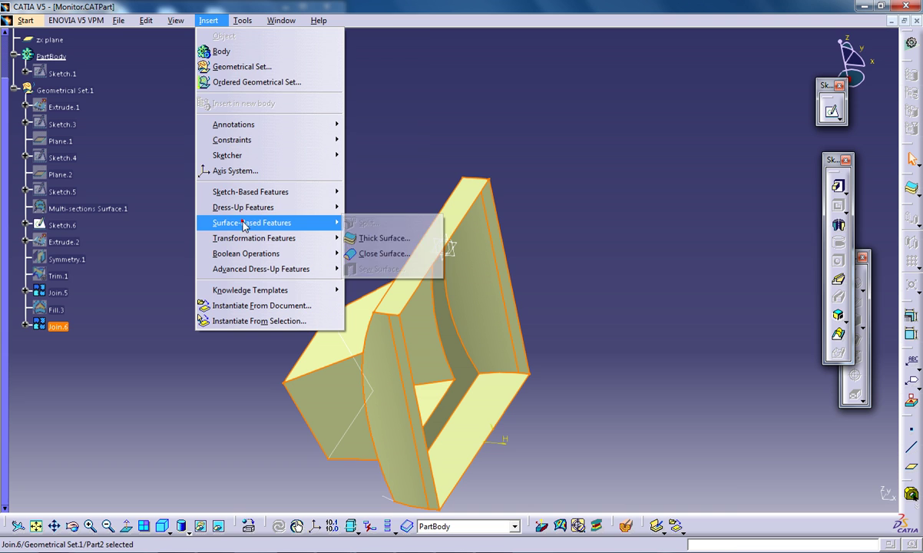
left_click(413, 238)
middle_click_drag(530, 251, 387, 255)
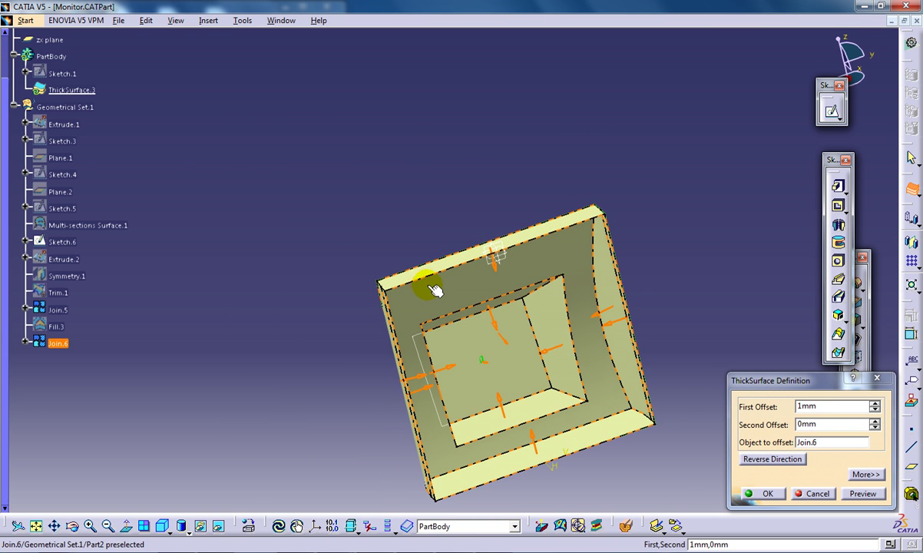
mouse_move(440, 270)
middle_mouse_down()
mouse_move(472, 306)
mouse_move(381, 290)
mouse_move(422, 321)
middle_mouse_up()
left_click(642, 361)
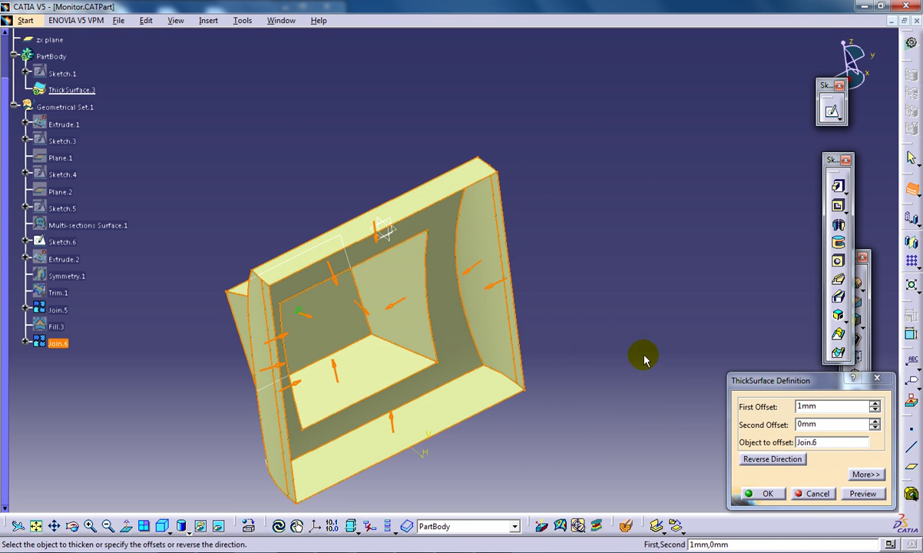
left_click(470, 269)
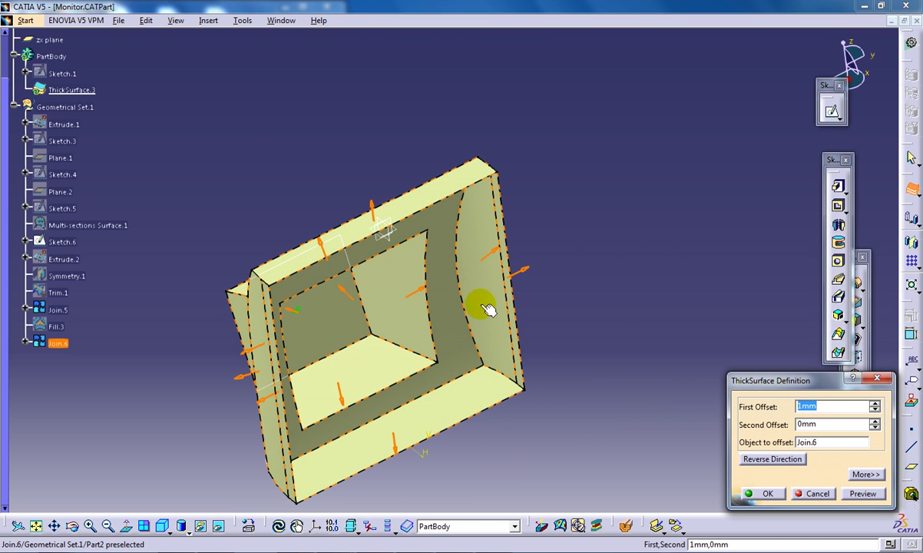
middle_click_drag(489, 308, 470, 330)
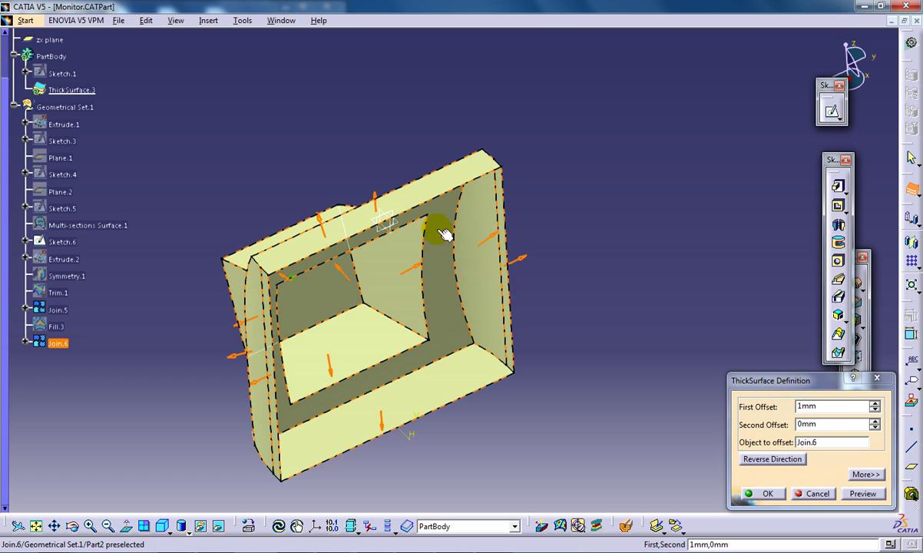
Set the first offset to 2 mm, preview, and confirm ThickSurface.3
double_click(830, 406)
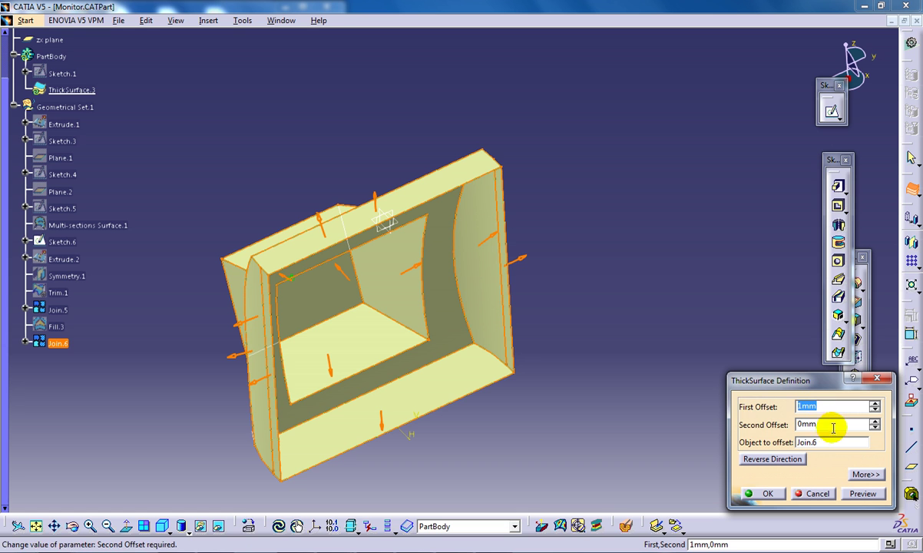
type("2")
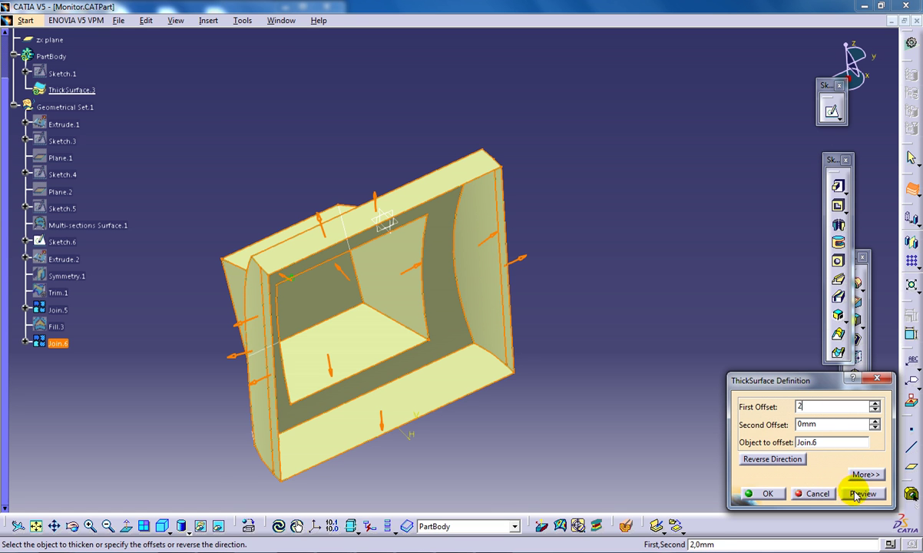
left_click(857, 494)
mouse_move(402, 305)
middle_mouse_down()
mouse_move(422, 205)
mouse_move(390, 236)
mouse_move(388, 286)
mouse_move(478, 284)
mouse_move(465, 288)
mouse_move(449, 274)
middle_mouse_up()
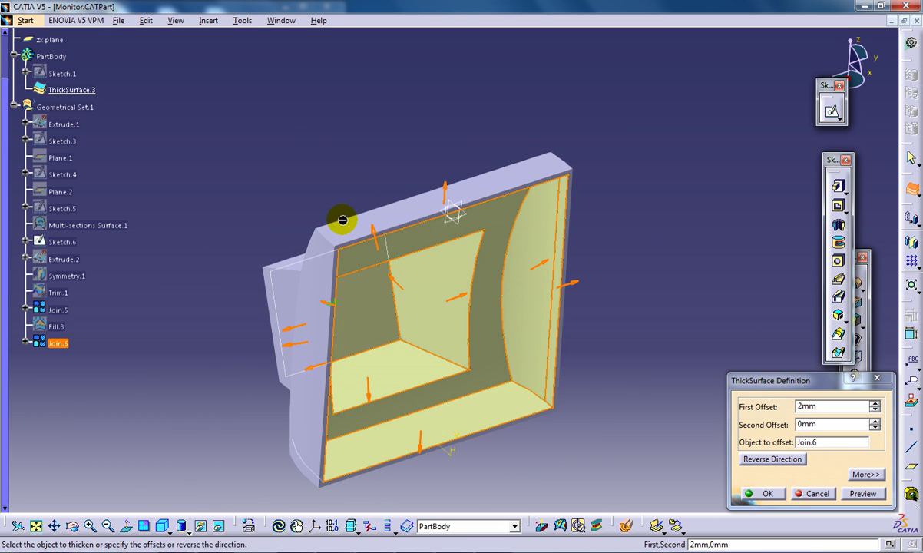
left_click(768, 494)
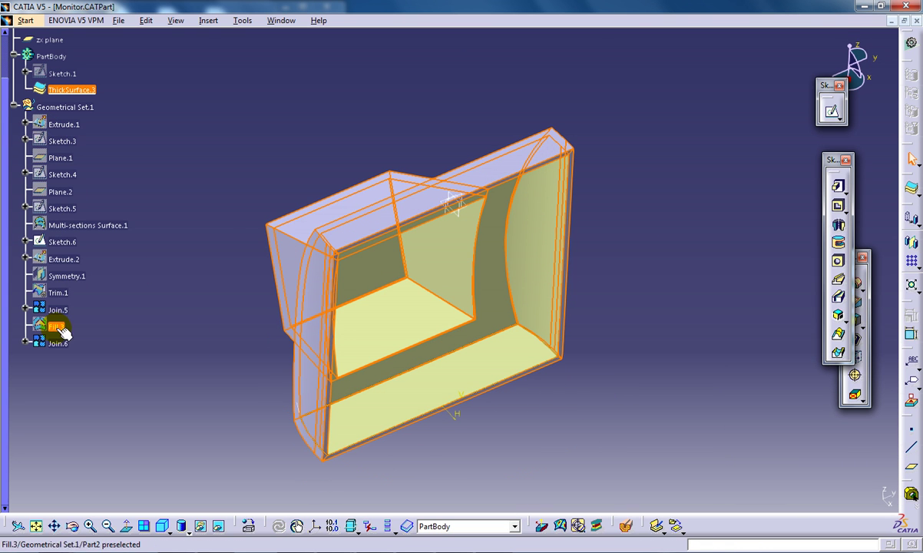
Hide Join.6 with Hide/Show, then frame ThickSurface.3 in an isometric view
right_click(59, 347)
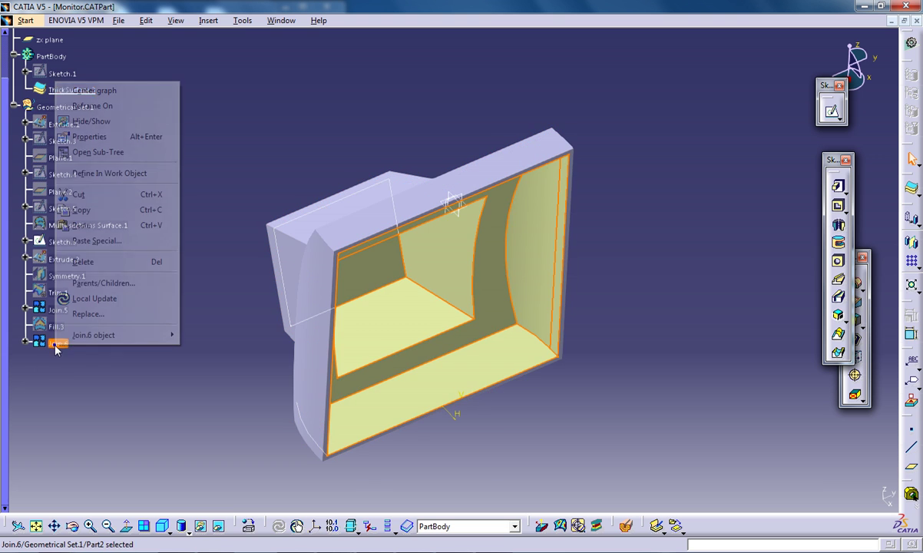
left_click(80, 122)
mouse_move(382, 332)
middle_mouse_down()
mouse_move(384, 304)
mouse_move(330, 282)
mouse_move(598, 291)
mouse_move(441, 360)
mouse_move(579, 340)
mouse_move(571, 378)
middle_mouse_up()
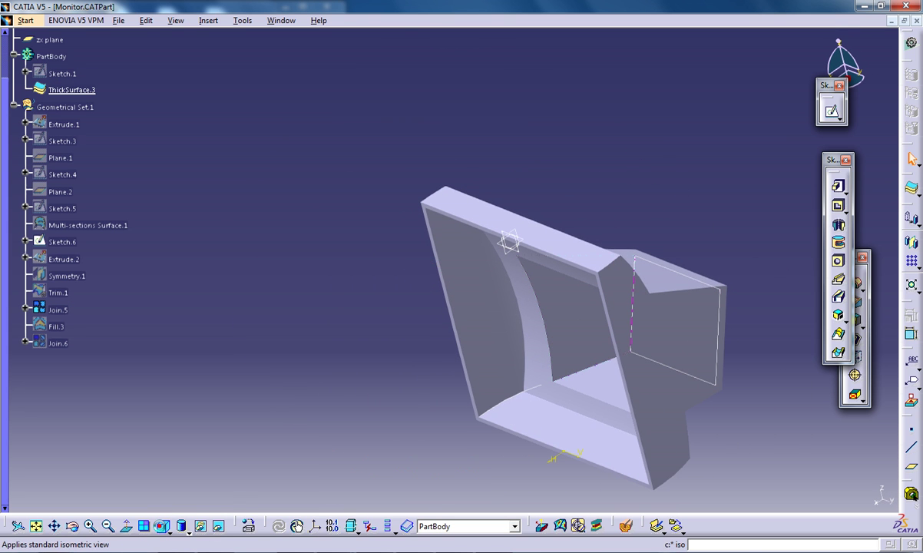
left_click(161, 526)
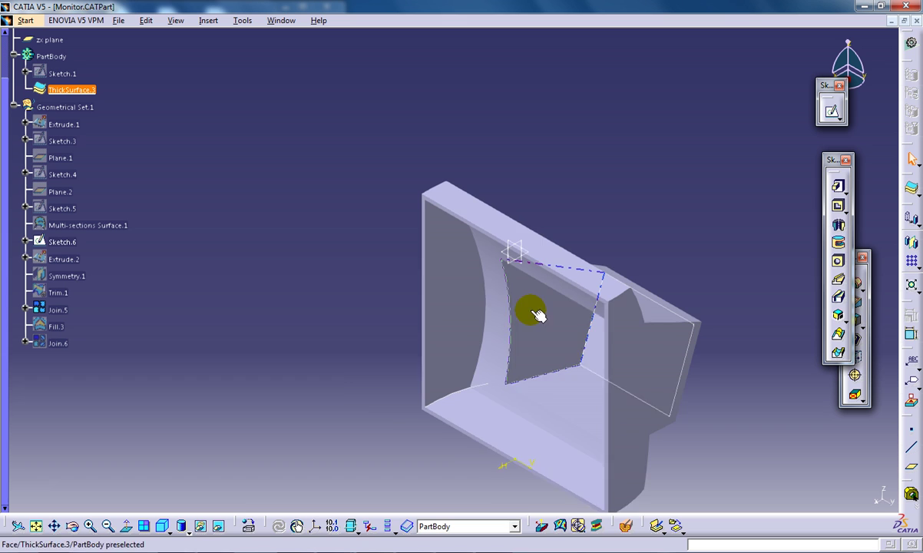
middle_click_drag(537, 315, 400, 264)
middle_click_drag(388, 299, 386, 286, "ctrl")
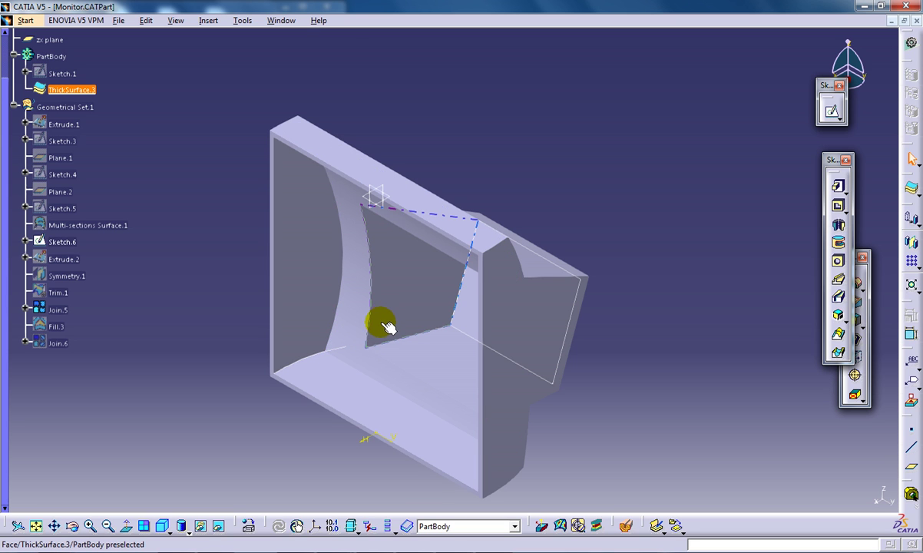
mouse_move(394, 298)
middle_mouse_down()
mouse_move(527, 214)
mouse_move(385, 208)
mouse_move(458, 212)
mouse_move(410, 301)
mouse_move(336, 322)
mouse_move(405, 273)
mouse_move(427, 285)
mouse_move(443, 227)
mouse_move(462, 208)
mouse_move(400, 266)
mouse_move(398, 296)
middle_mouse_up()
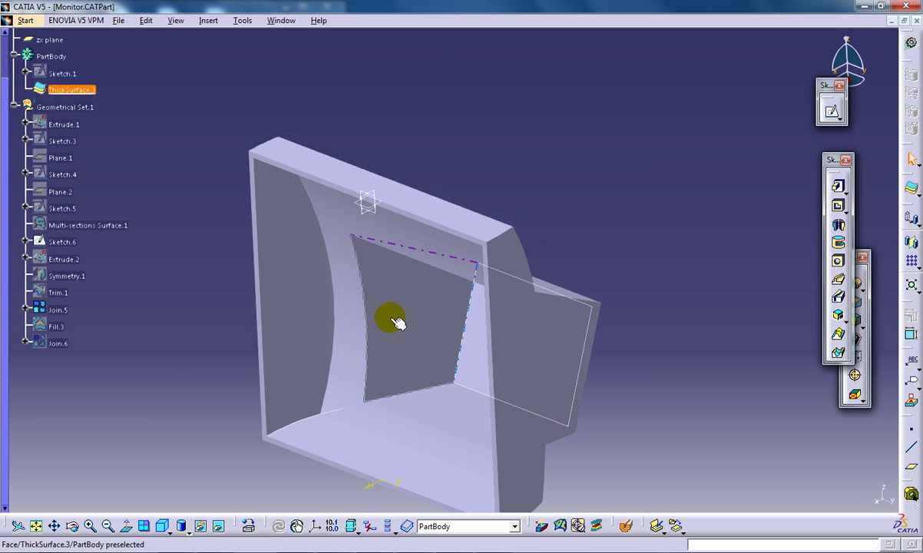